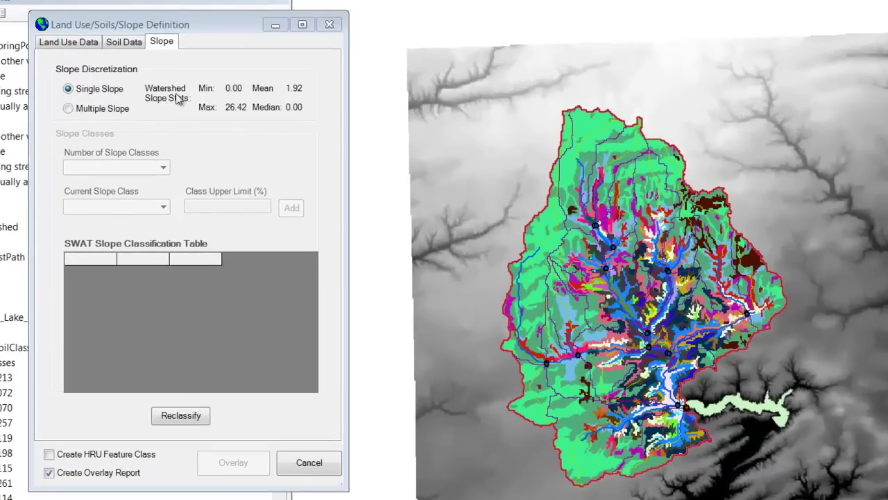
Step: Switch slope definition to Multiple Slope with 5 slope classes
left_click(68, 109)
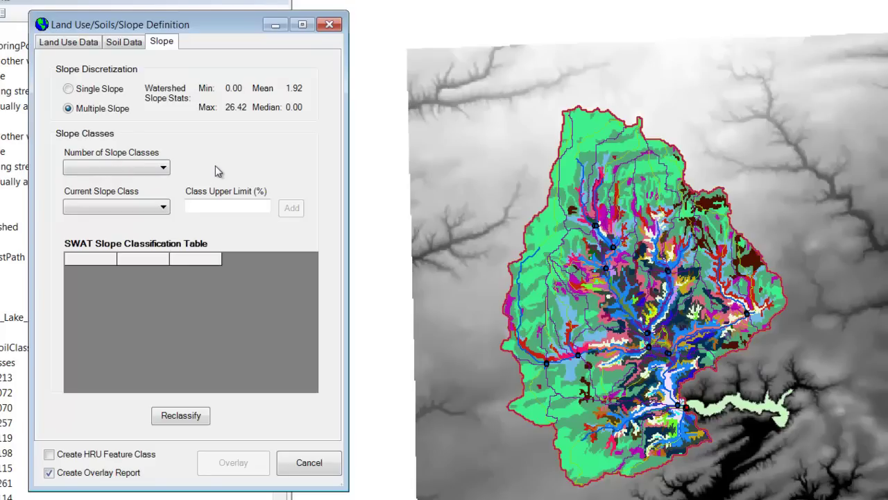
left_click(163, 168)
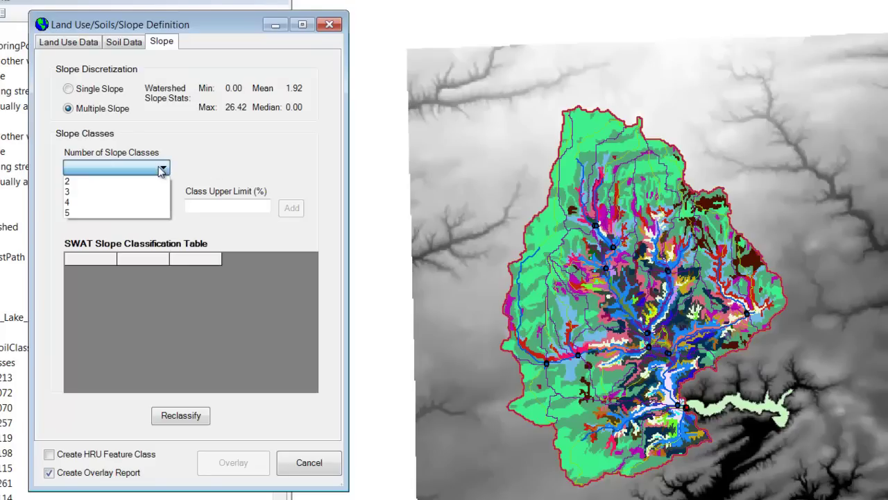
left_click(119, 212)
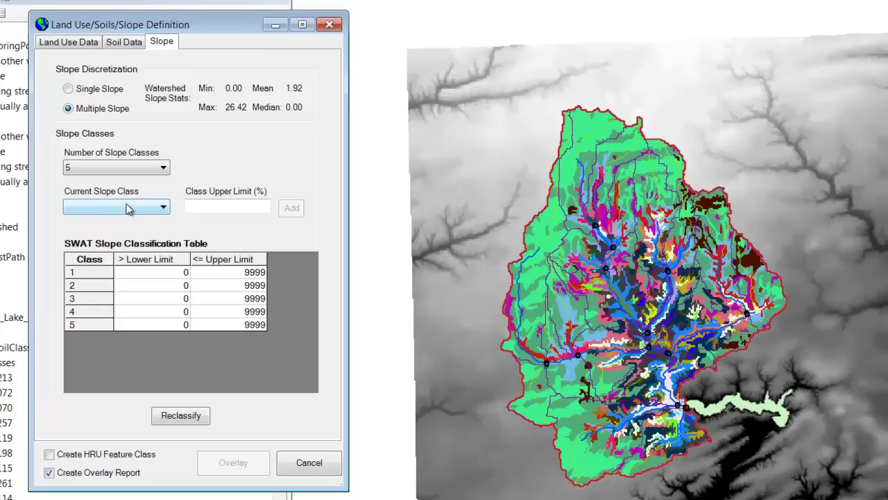
Step: Add slope class 1 with an upper limit of 10%
left_click(127, 210)
left_click(121, 217)
left_click(205, 211)
type("10")
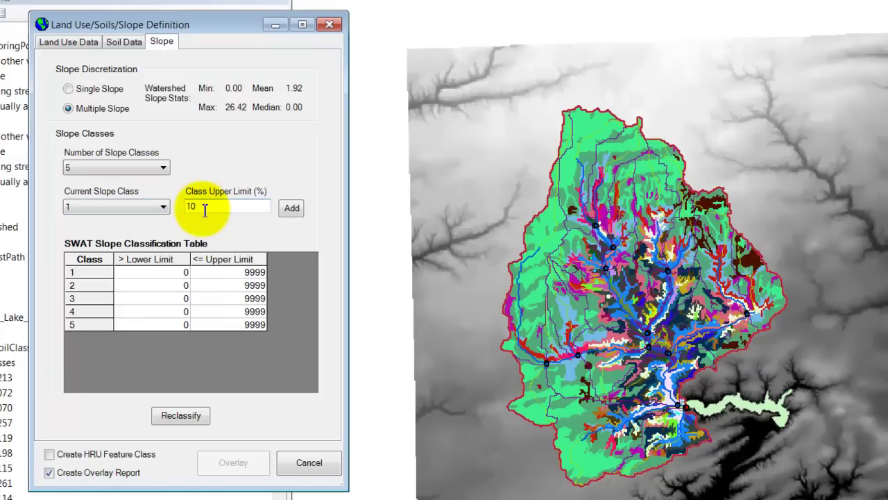
left_click(291, 210)
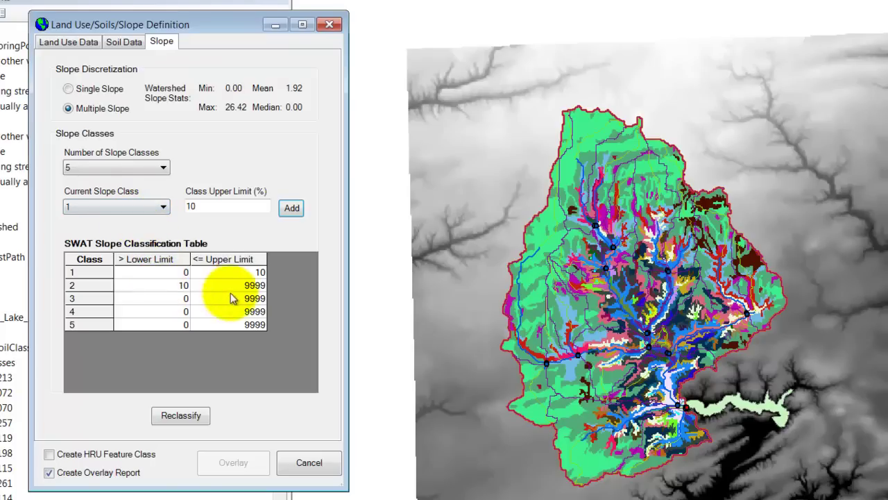
Step: Add slope class 2 with an upper limit of 20%
left_click(161, 208)
left_click(156, 230)
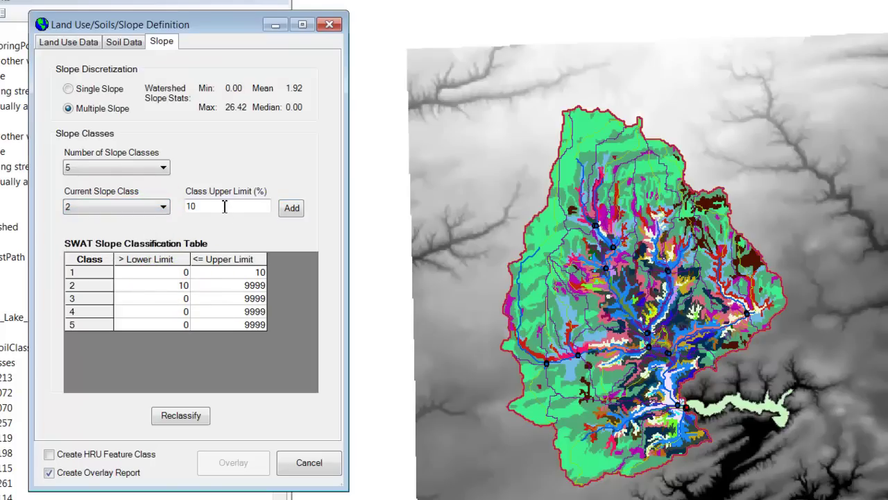
left_click_drag(224, 206, 181, 207)
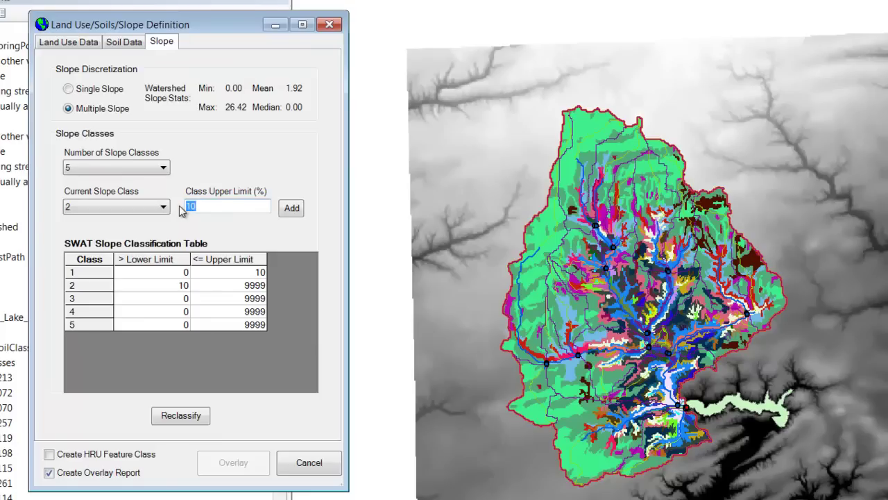
type("20")
left_click(291, 209)
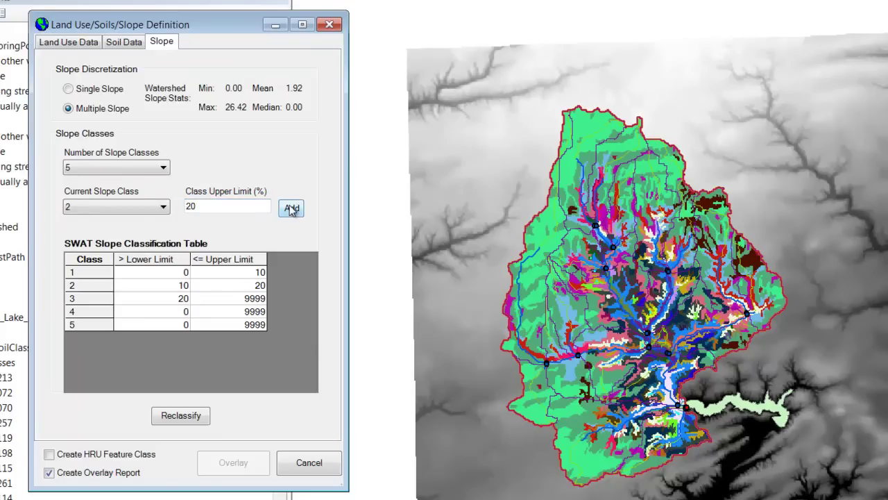
Step: Add slope class 3 with an upper limit of 30%
left_click(126, 206)
left_click(118, 241)
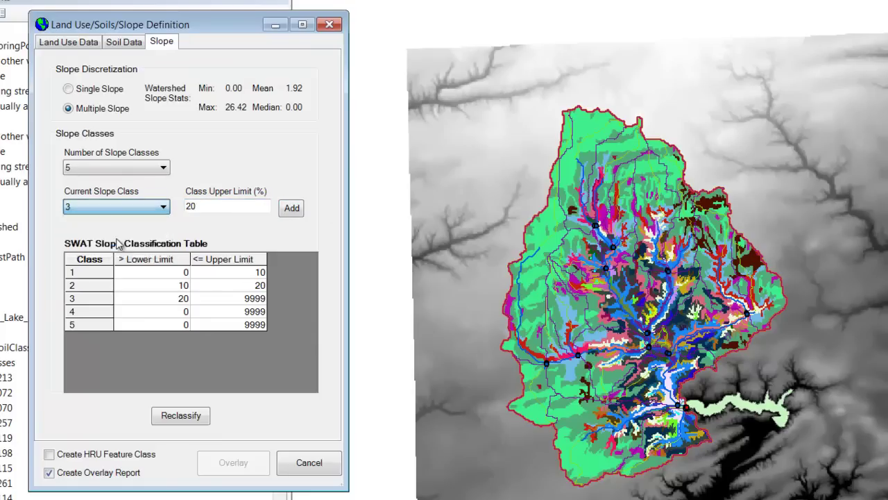
left_click_drag(214, 205, 159, 212)
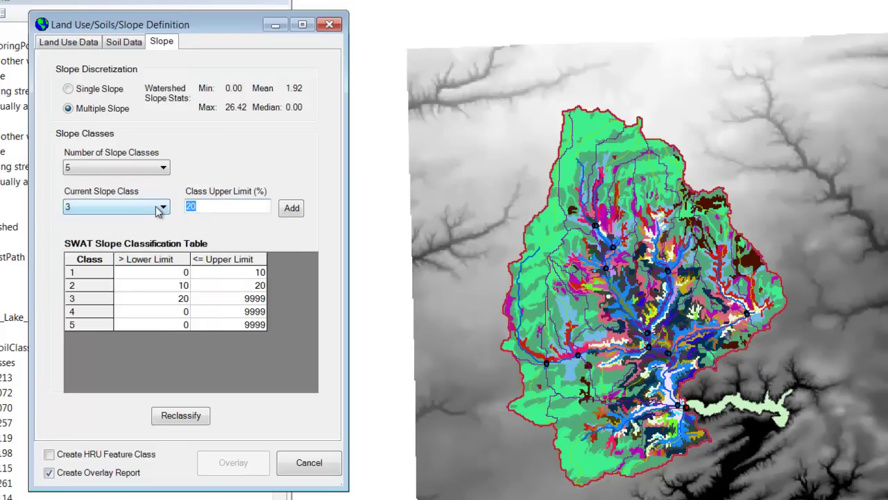
type("5")
key("BackSpace")
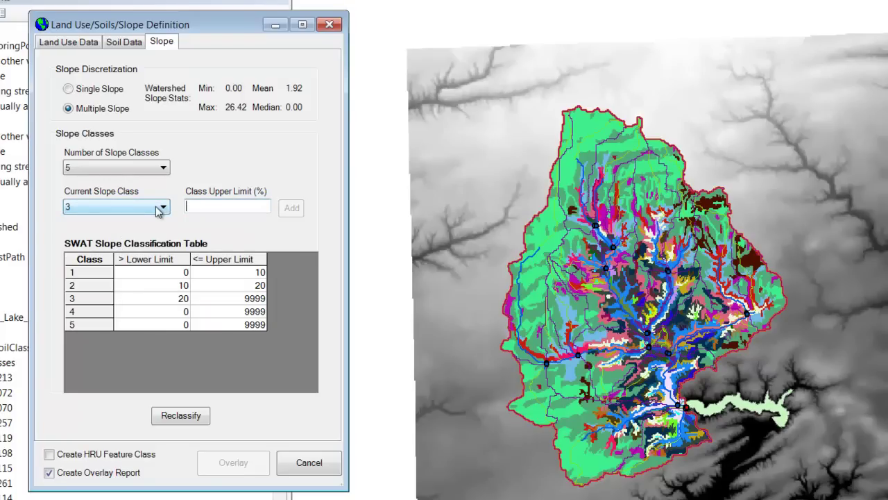
type("30")
left_click(290, 208)
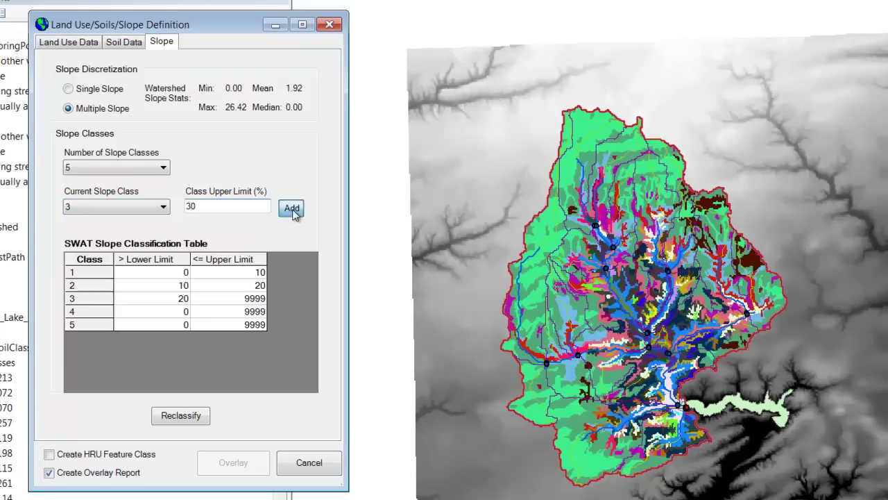
Step: Add slope class 4 with an upper limit of 50%
left_click(140, 209)
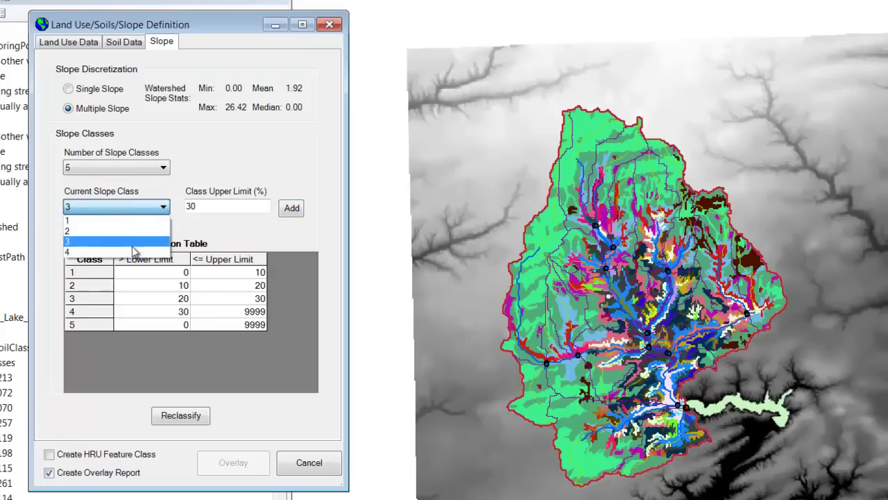
left_click(137, 248)
left_click_drag(212, 207, 172, 210)
left_click(170, 213)
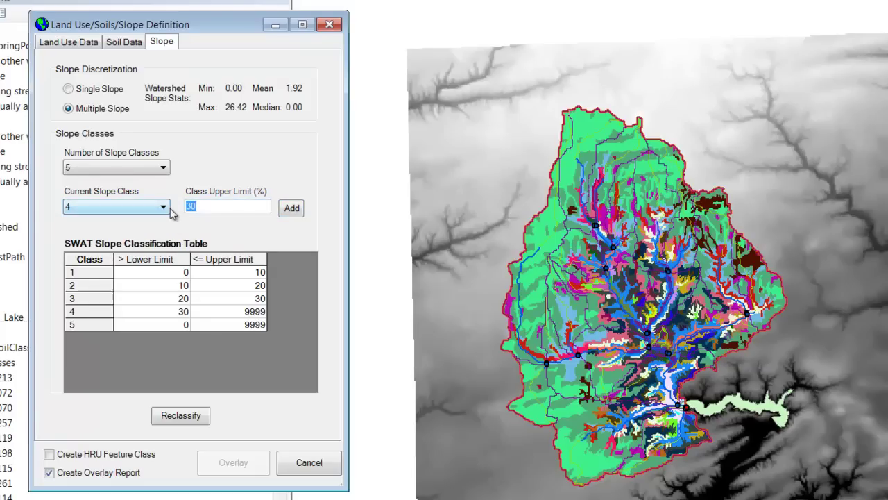
type("50")
left_click(294, 209)
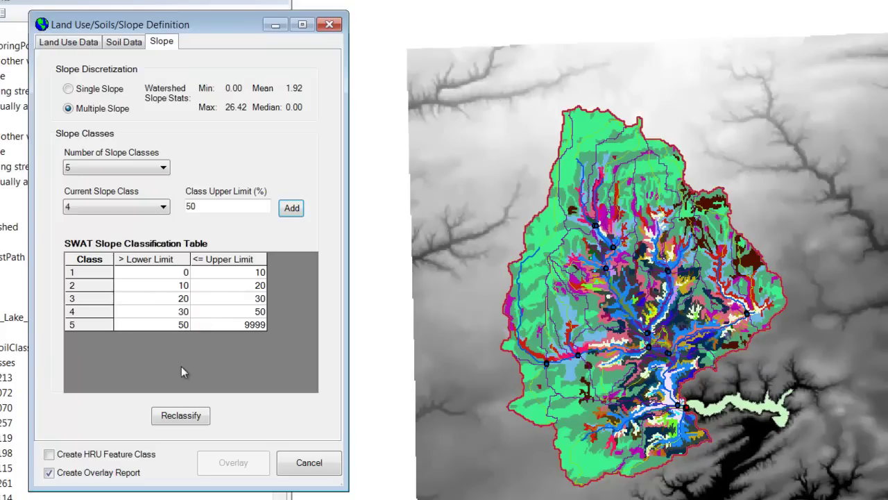
Step: Reclassify the slope grid into the five classes and acknowledge the completion message
left_click(191, 419)
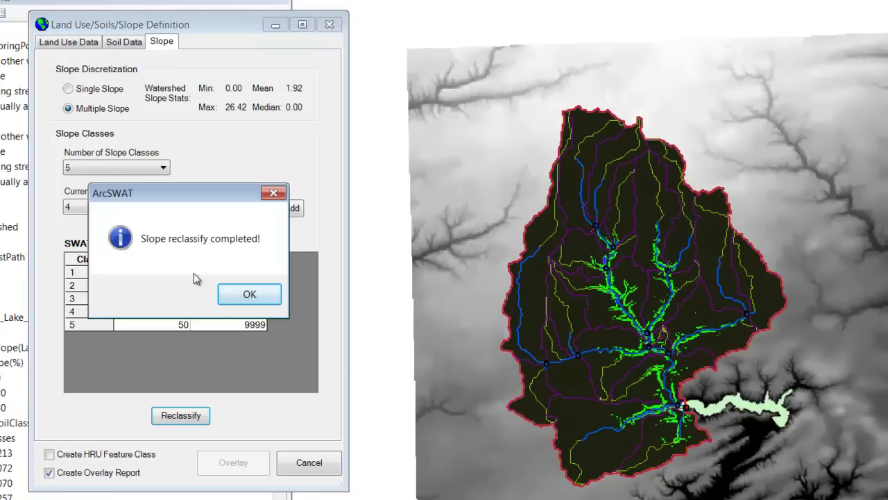
left_click(241, 297)
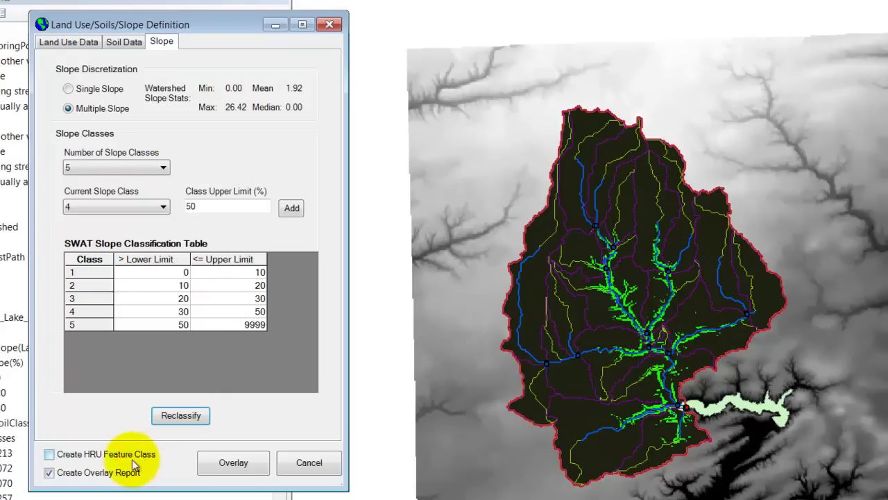
Step: Enable Create HRU Feature Class, overlay land use, soils and slope, and confirm completion
left_click(49, 454)
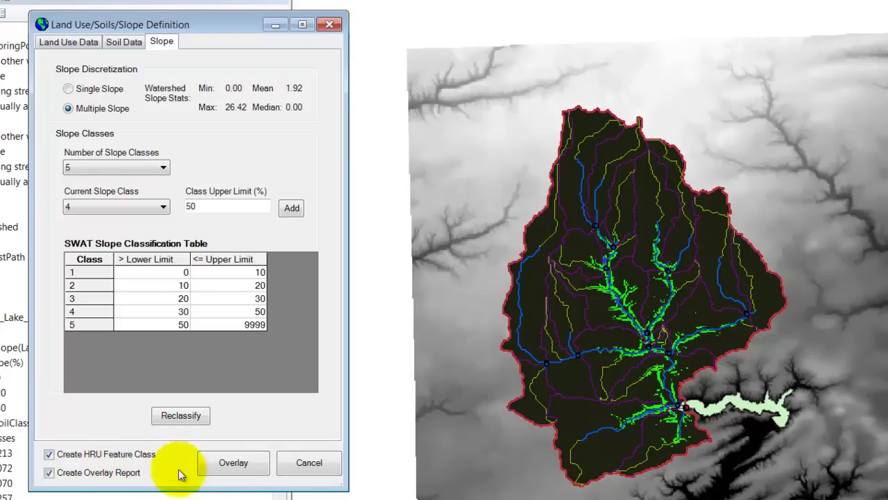
left_click(225, 463)
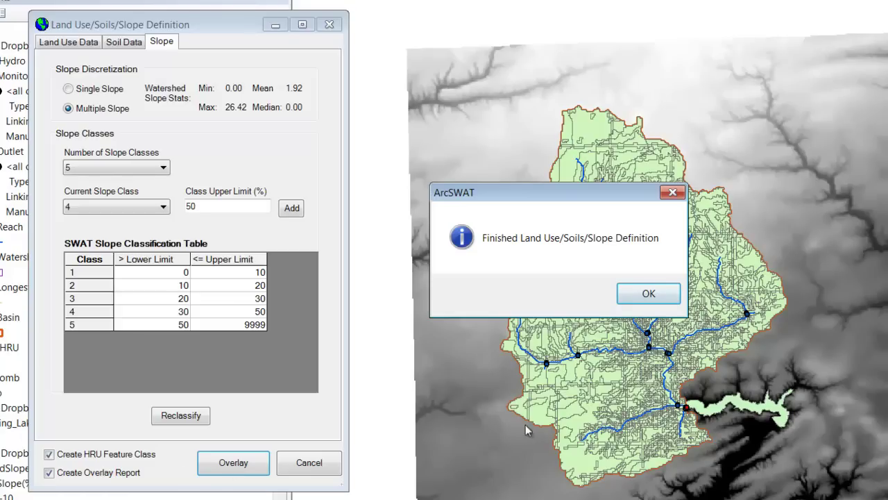
left_click(642, 297)
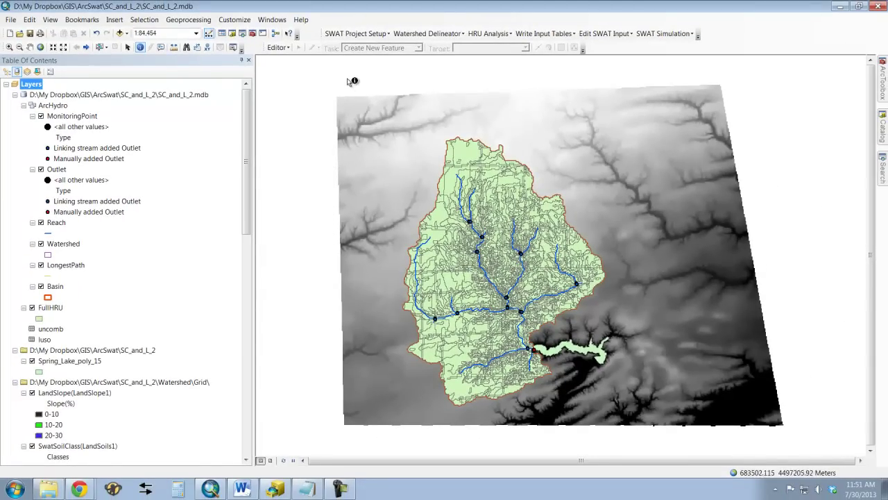
Step: Save the SWAT project and bring up the HRU Analysis menu
left_click(357, 35)
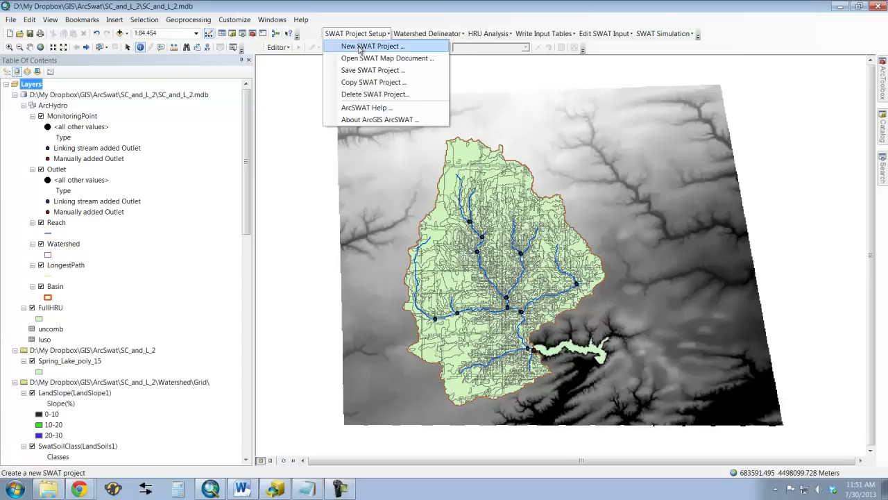
left_click(361, 72)
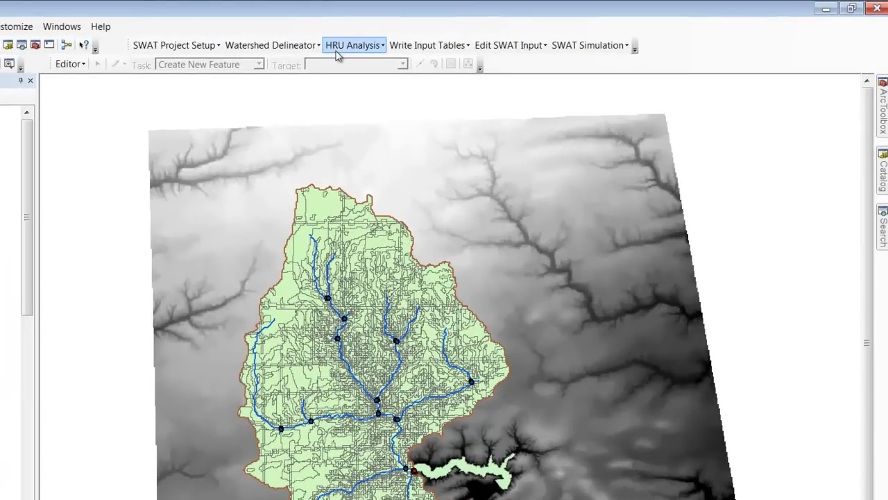
left_click(342, 46)
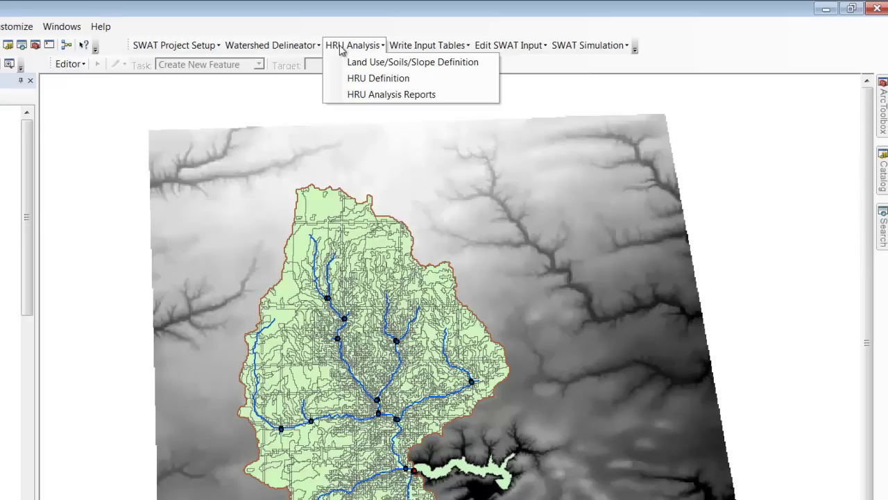
Step: Open HRU Definition and move its window down and to the right
left_click(354, 79)
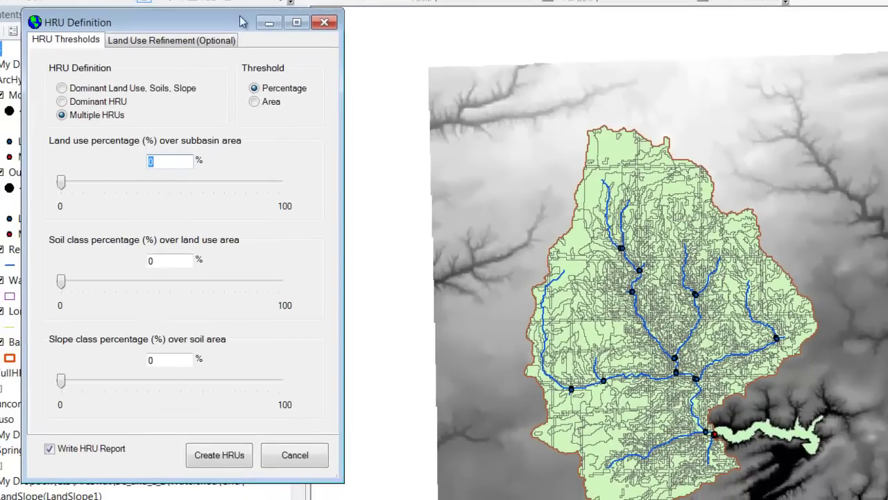
left_click_drag(241, 19, 274, 38)
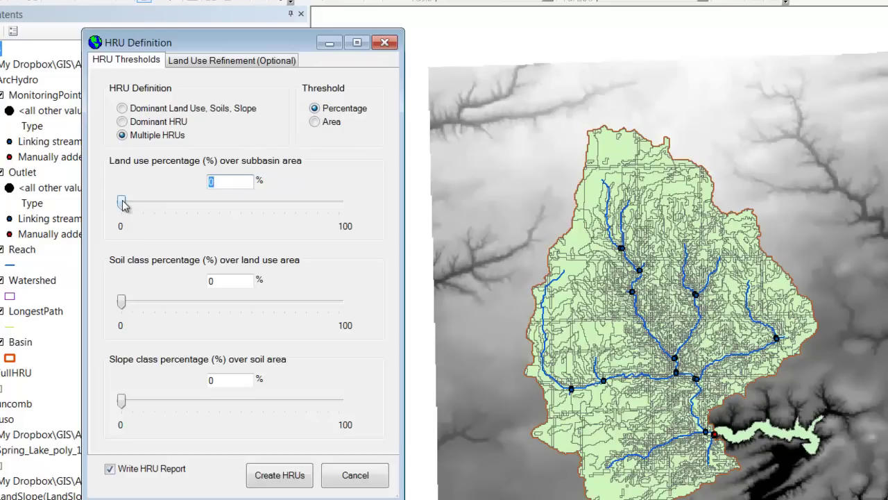
Step: Try the land use, soil and slope threshold sliders, leaving all three at 0%
mouse_move(123, 203)
left_mouse_down()
mouse_move(185, 204)
mouse_move(120, 205)
left_mouse_up()
mouse_move(121, 302)
left_mouse_down()
mouse_move(154, 306)
mouse_move(121, 305)
left_mouse_up()
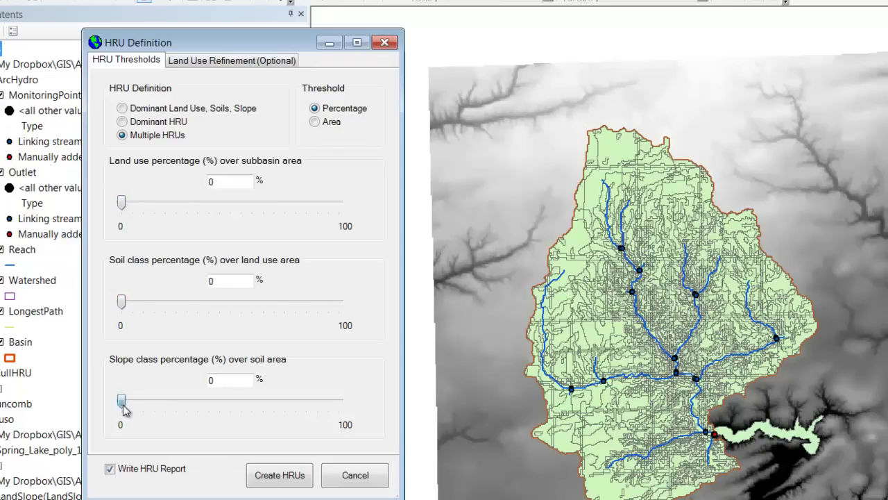
mouse_move(124, 410)
left_mouse_down()
mouse_move(159, 409)
mouse_move(119, 409)
left_mouse_up()
left_click_drag(123, 202, 147, 211)
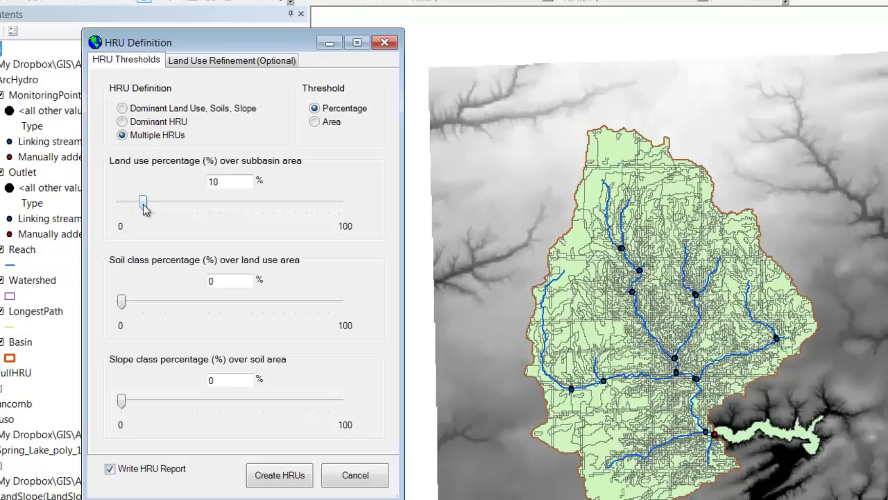
left_click_drag(145, 210, 179, 209)
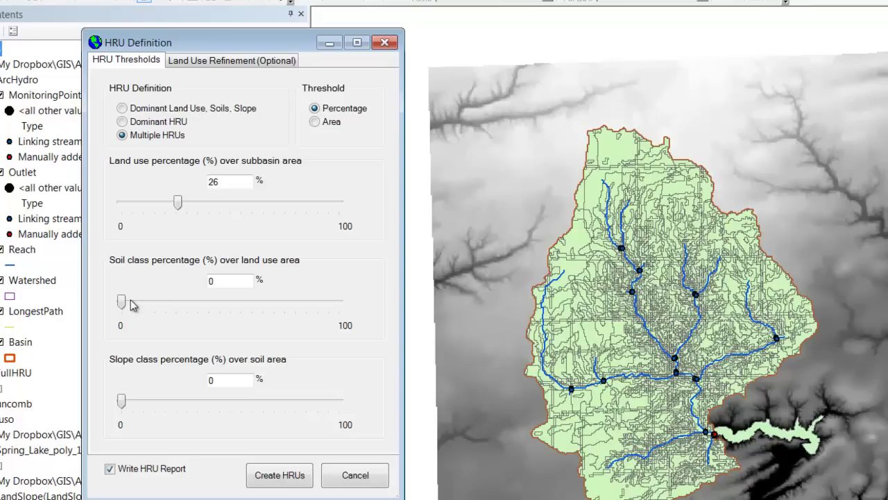
mouse_move(121, 303)
left_mouse_down()
mouse_move(175, 304)
mouse_move(119, 304)
left_mouse_up()
left_click_drag(177, 205, 121, 208)
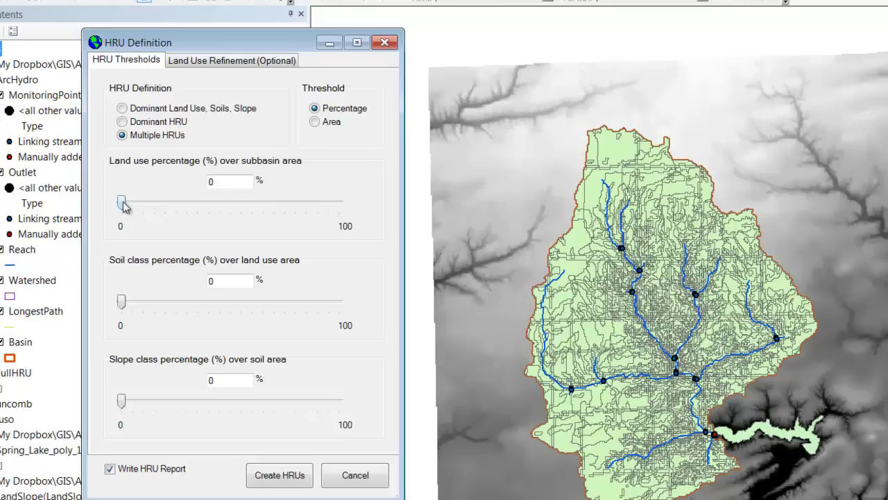
left_click_drag(122, 206, 143, 209)
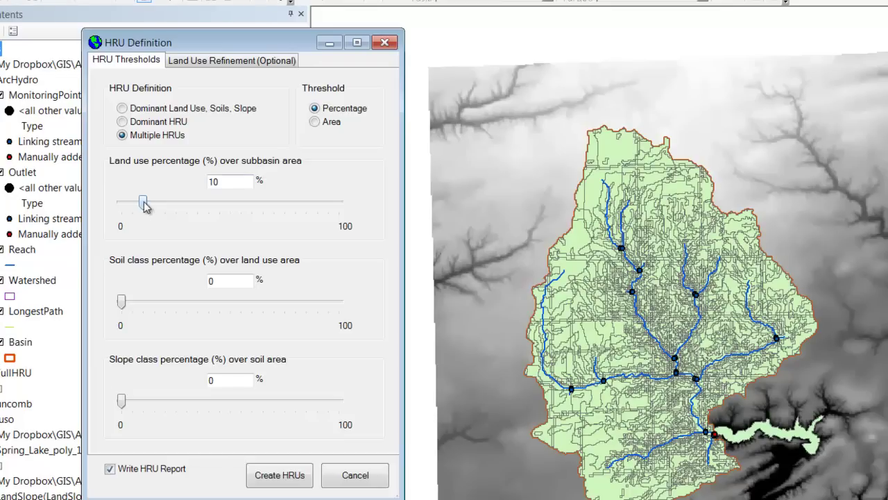
left_click_drag(144, 206, 125, 209)
Step: Create the HRUs with zero thresholds and acknowledge the completion message
left_click(282, 478)
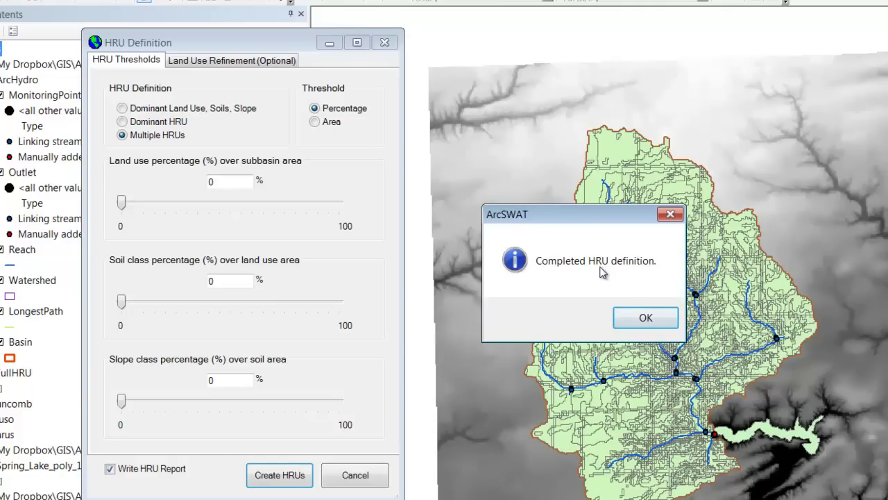
left_click(634, 317)
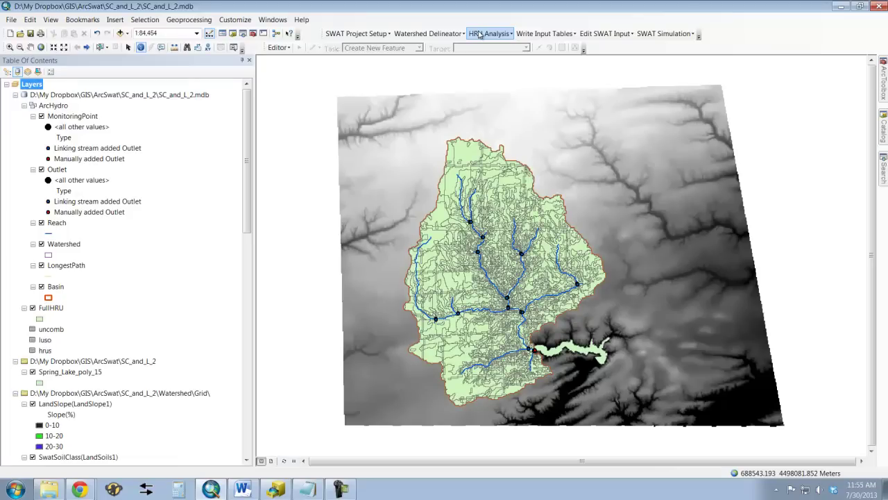
Step: Open the Final HRU Distribution report in Notepad and move it off the map
left_click(479, 35)
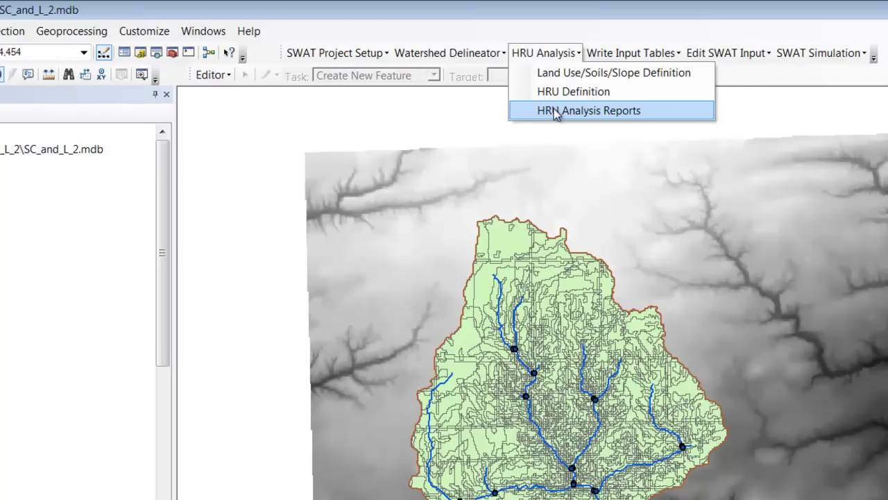
left_click(555, 111)
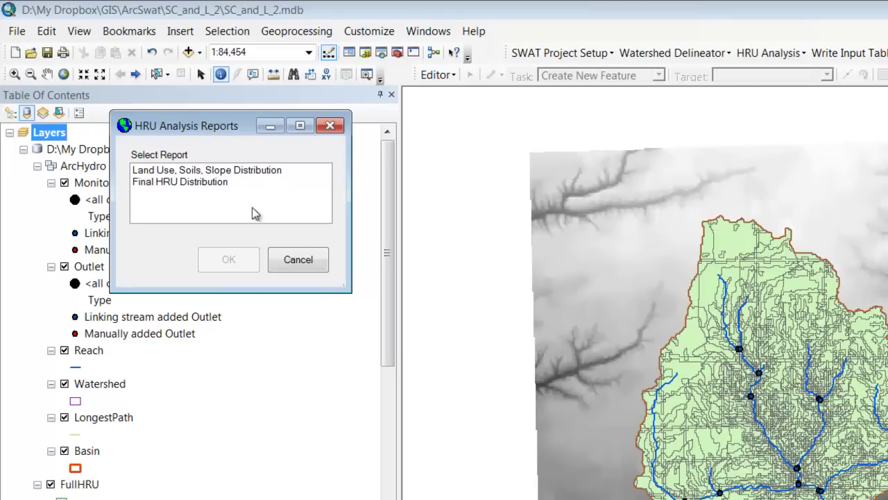
left_click(213, 183)
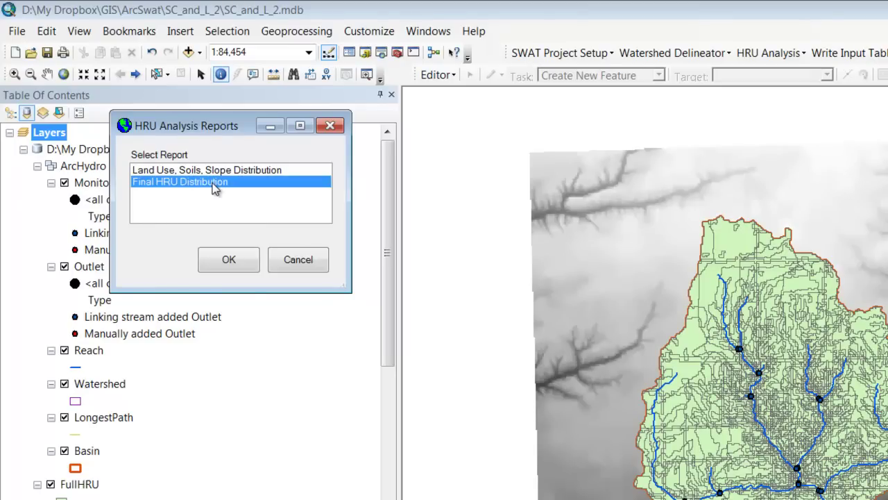
left_click(227, 261)
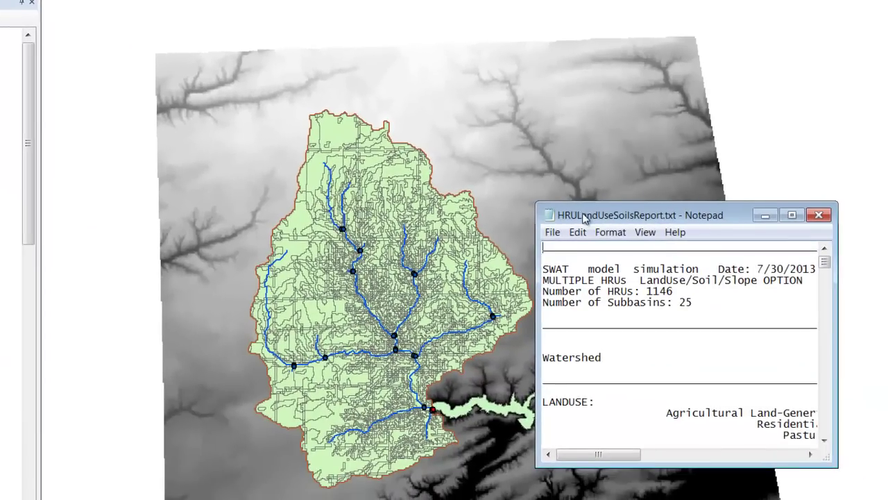
left_click_drag(585, 217, 86, 44)
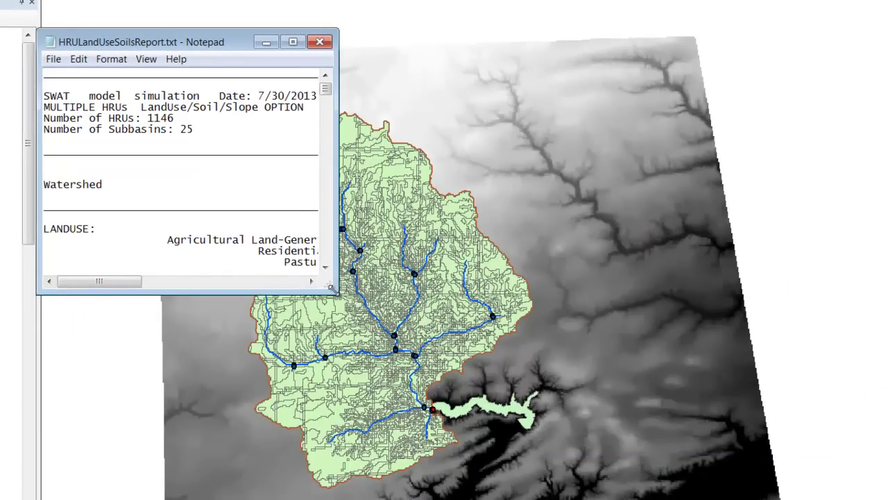
Step: Enlarge the Notepad report and scroll through the LANDUSE, SOILS and SLOPE area totals
left_click_drag(336, 292, 785, 353)
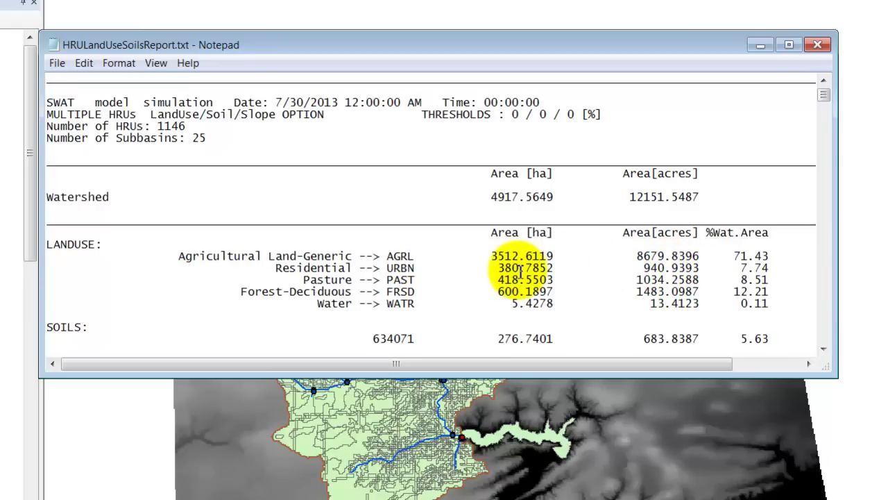
scroll(519, 272, "down", 1)
scroll(519, 272, "down", 6)
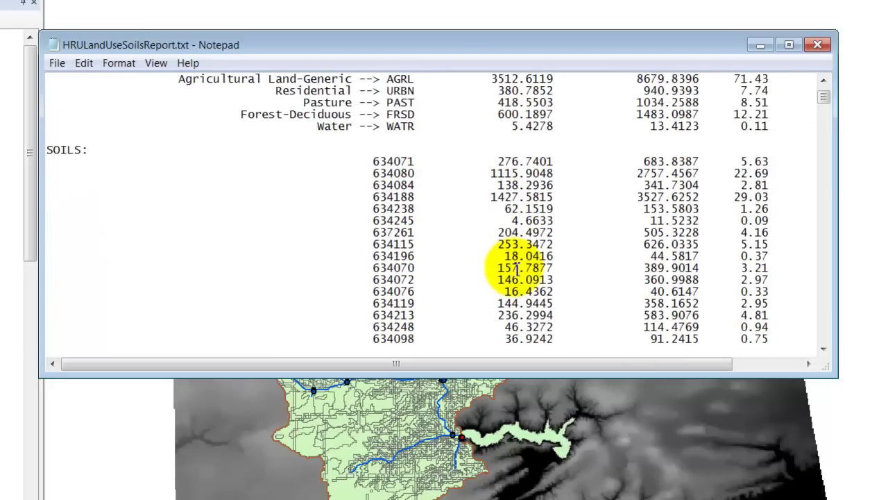
scroll(517, 262, "down", 7)
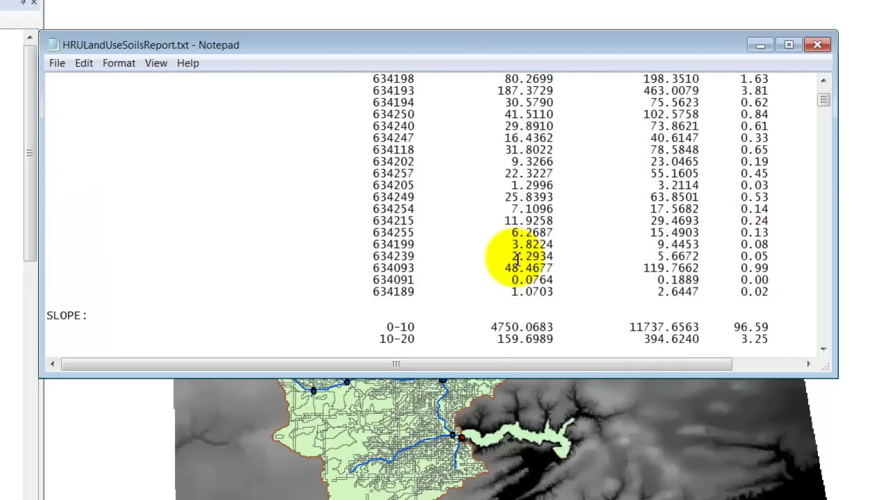
scroll(517, 257, "down", 2)
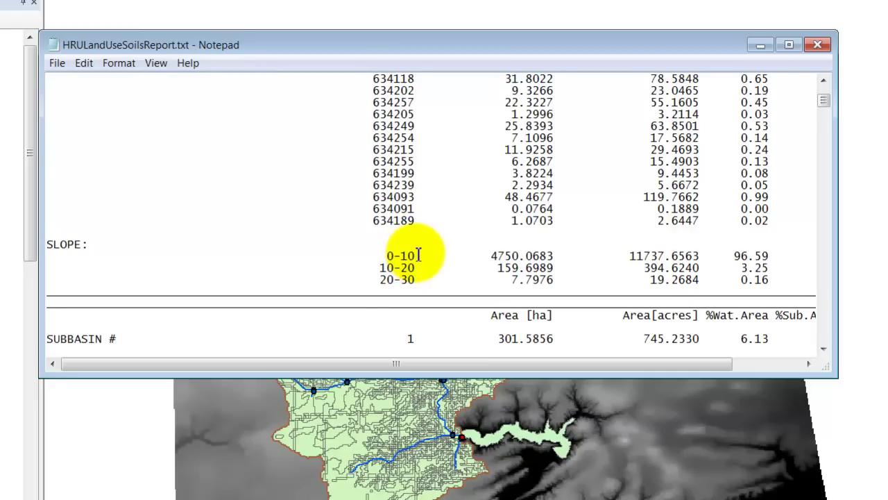
Step: Widen Notepad to reveal %Sub.Area, then read subbasin 1's 0–10% slope tables and HRUs 1–21
scroll(418, 255, "down", 5)
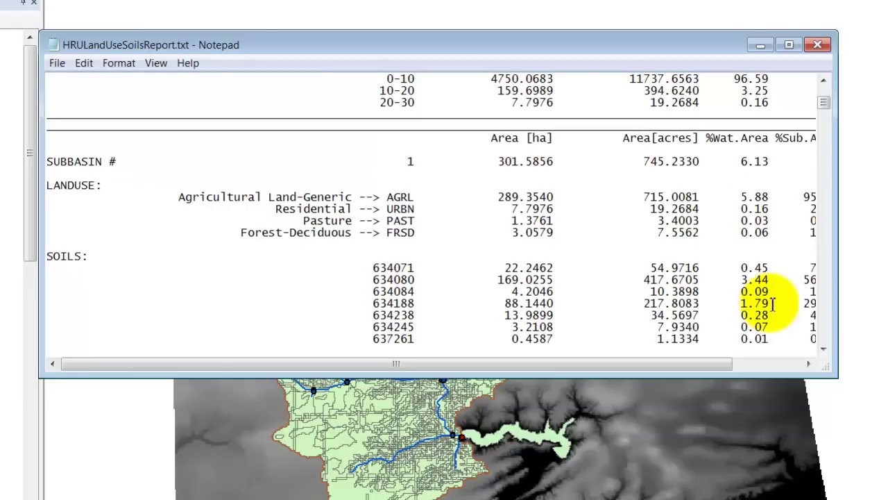
left_click_drag(836, 319, 887, 316)
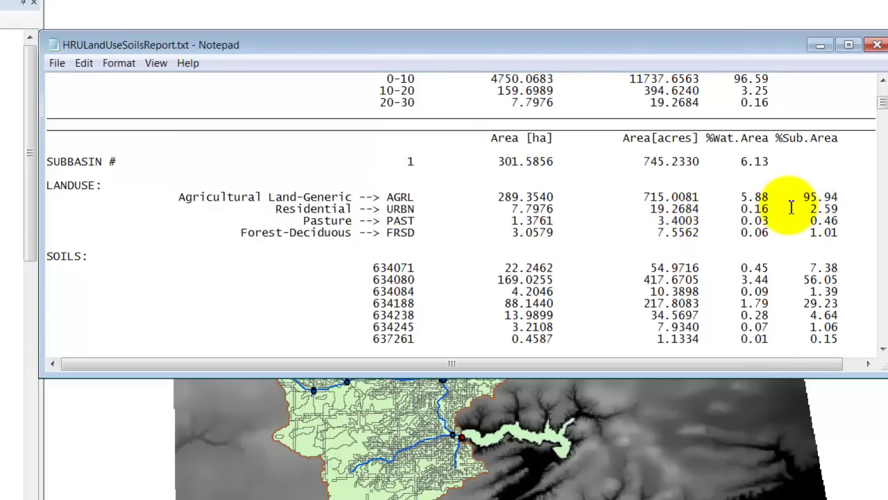
scroll(783, 212, "down", 6)
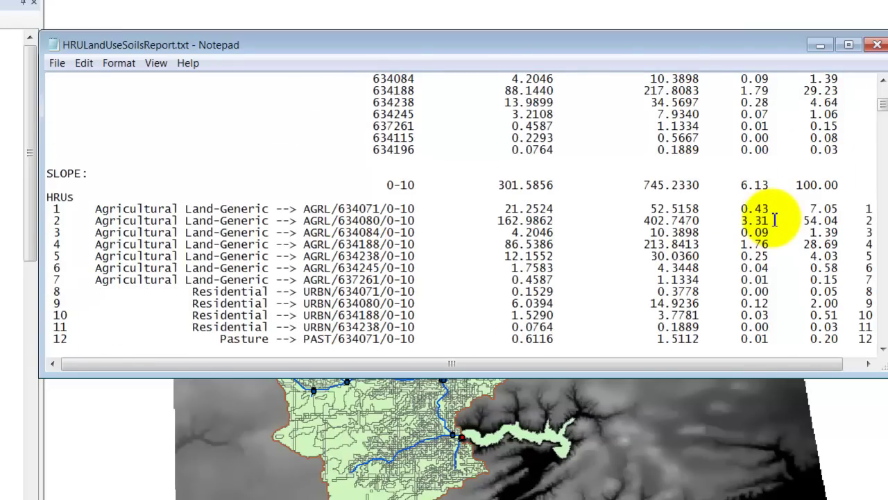
scroll(775, 220, "down", 1)
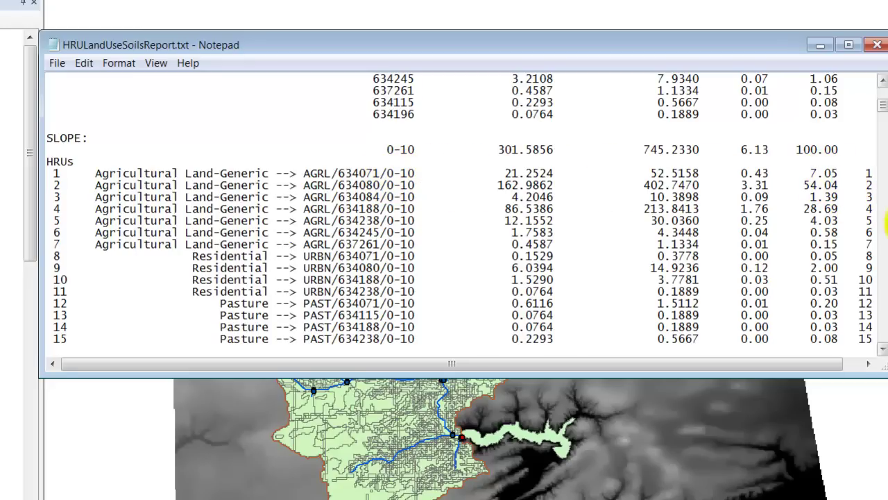
left_click_drag(881, 213, 887, 215)
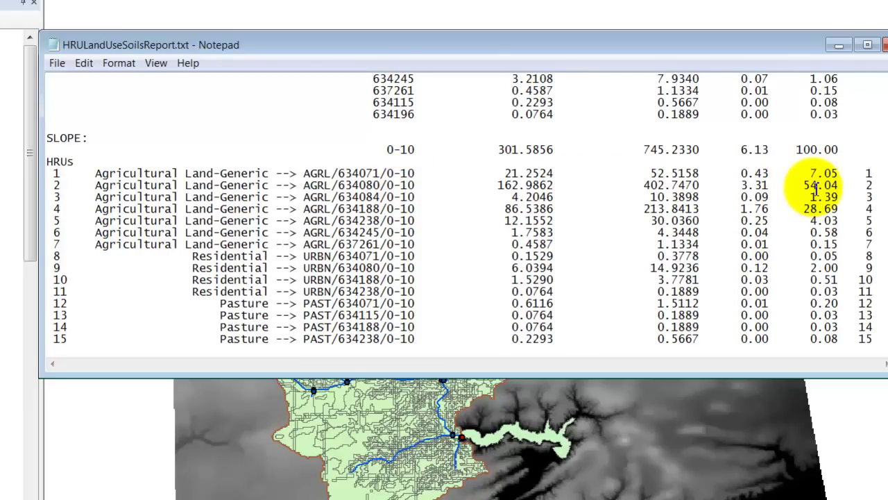
scroll(267, 197, "down", 2)
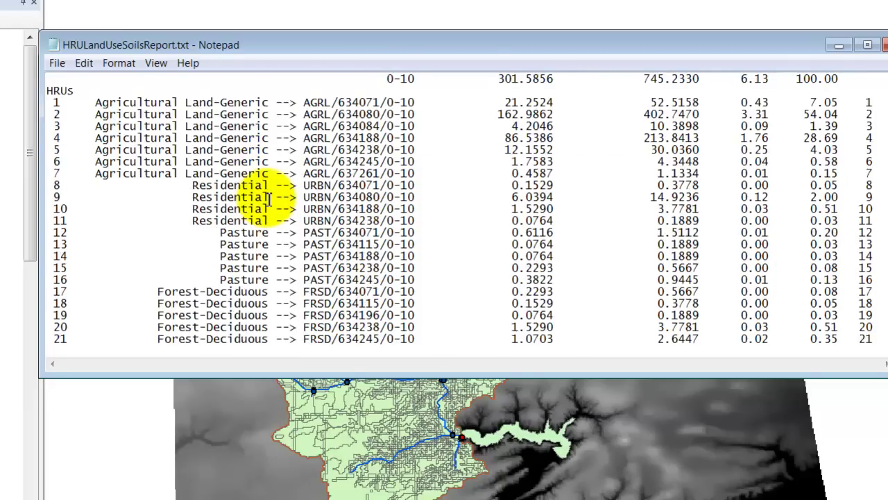
scroll(267, 197, "down", 1)
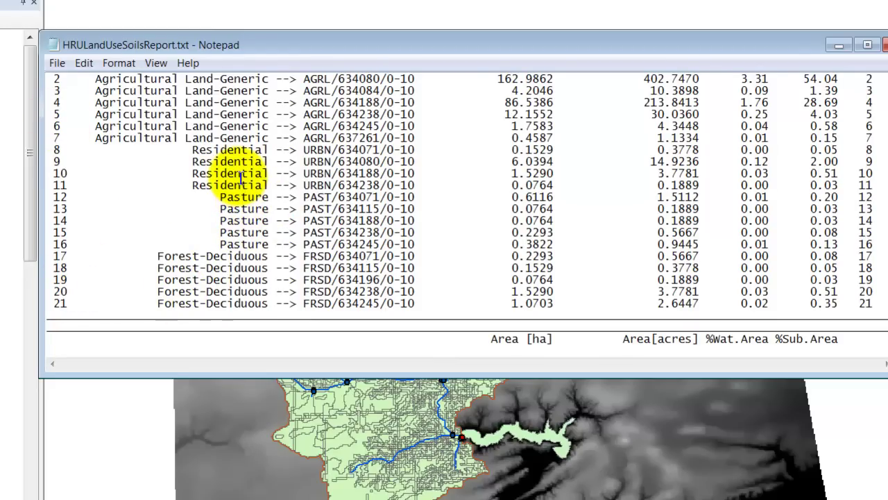
Step: Scroll through subbasin 2's land use, soil, slope tables and HRUs 22–44 to subbasin 3 (24.3868 ha)
scroll(241, 178, "down", 5)
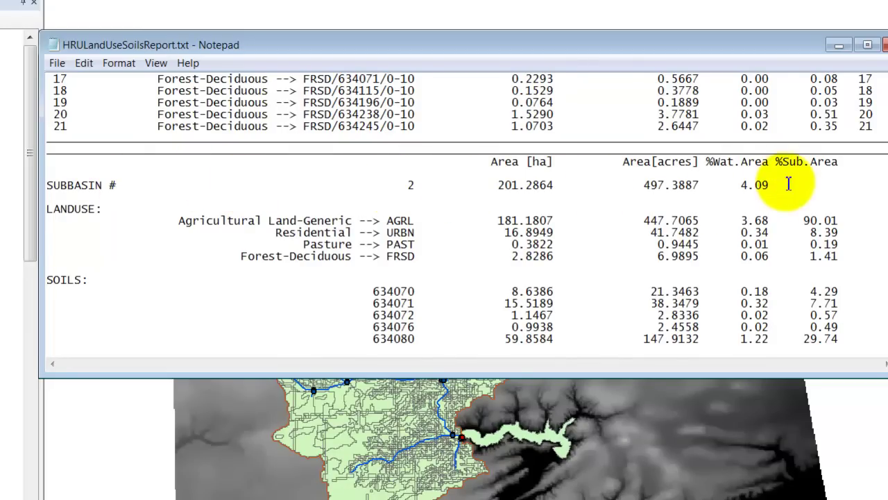
scroll(415, 222, "down", 1)
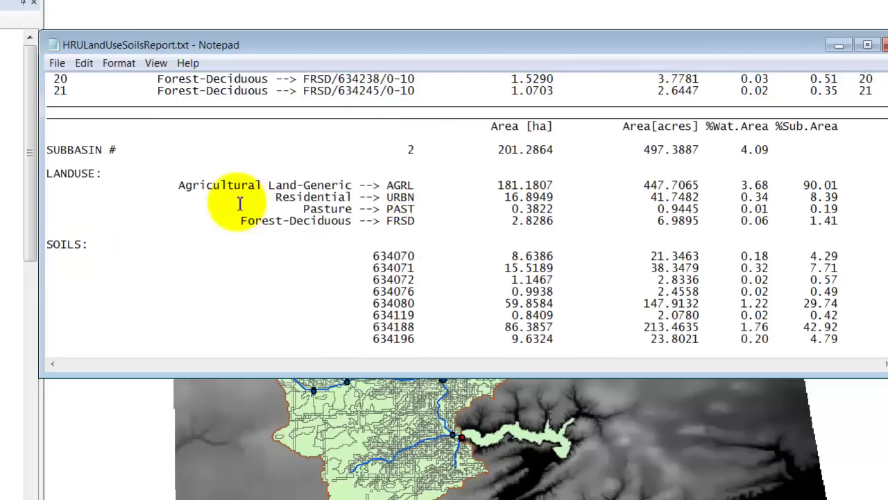
scroll(292, 201, "down", 3)
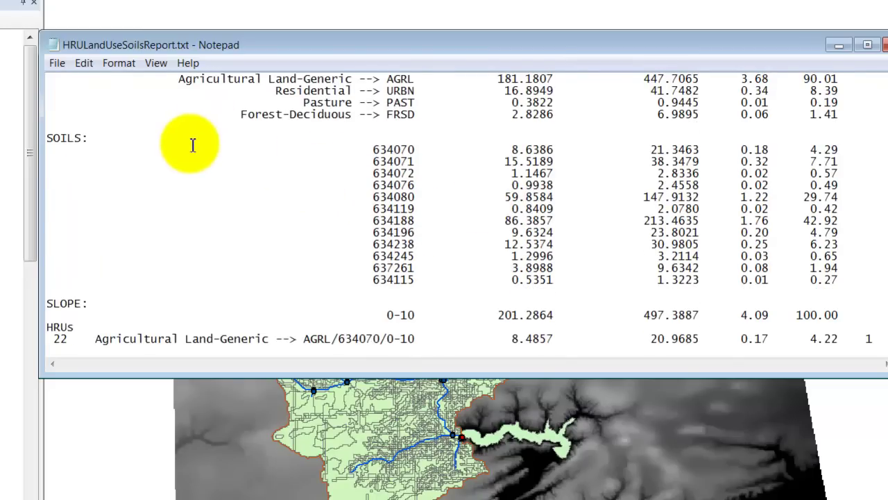
scroll(195, 179, "down", 2)
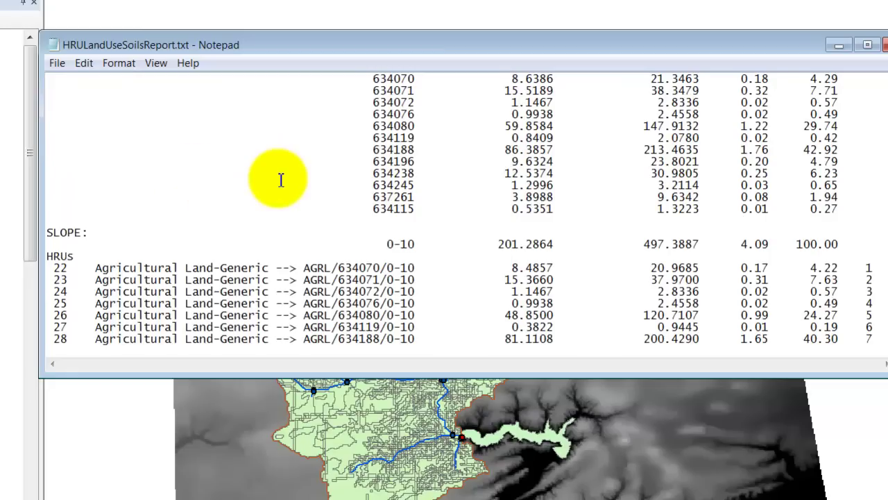
scroll(281, 179, "down", 4)
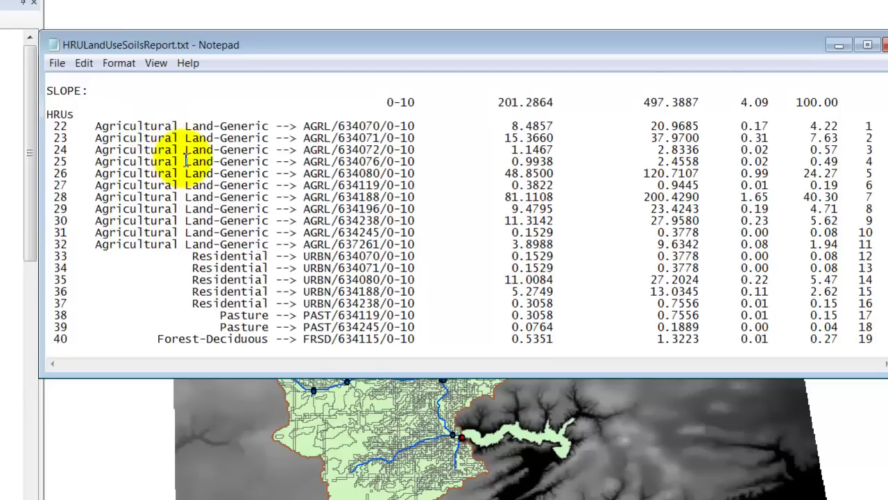
scroll(259, 191, "down", 4)
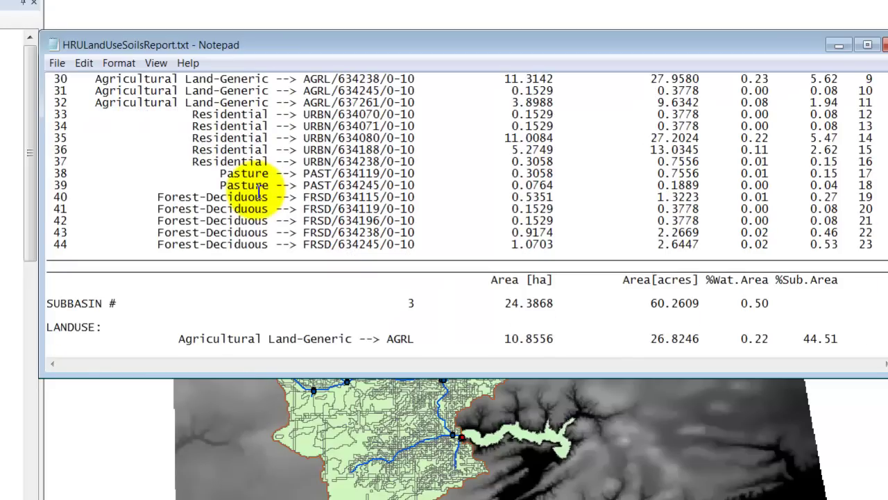
scroll(259, 191, "down", 3)
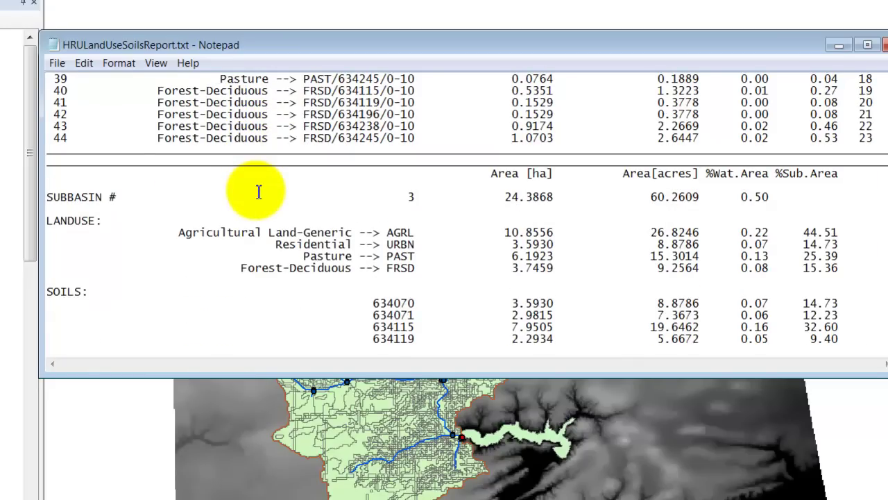